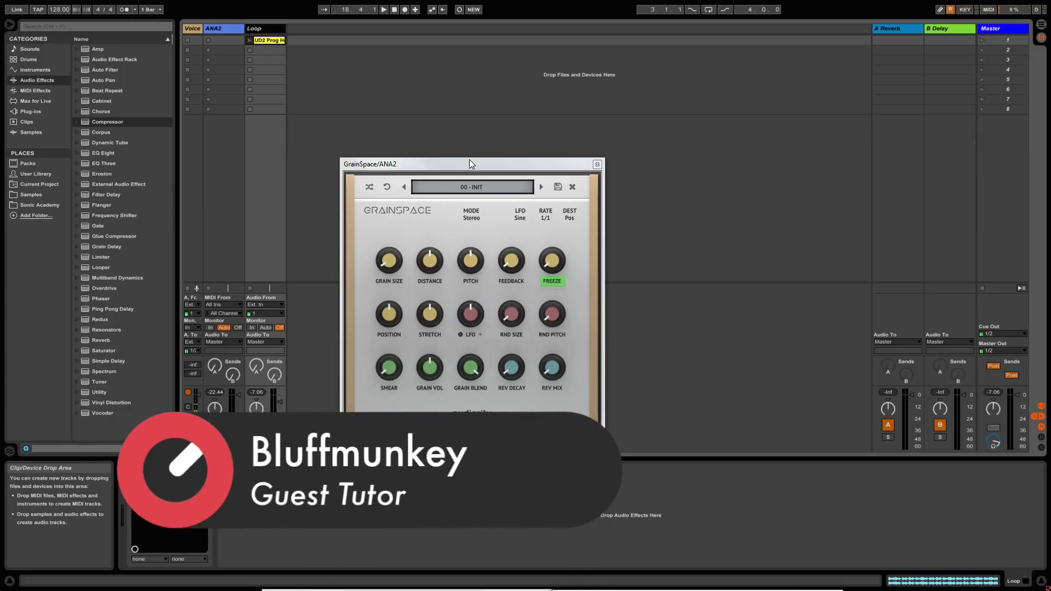
- Reposition the GrainSpace window and randomise all its parameters several times in a row
left_click_drag(469, 160, 484, 161)
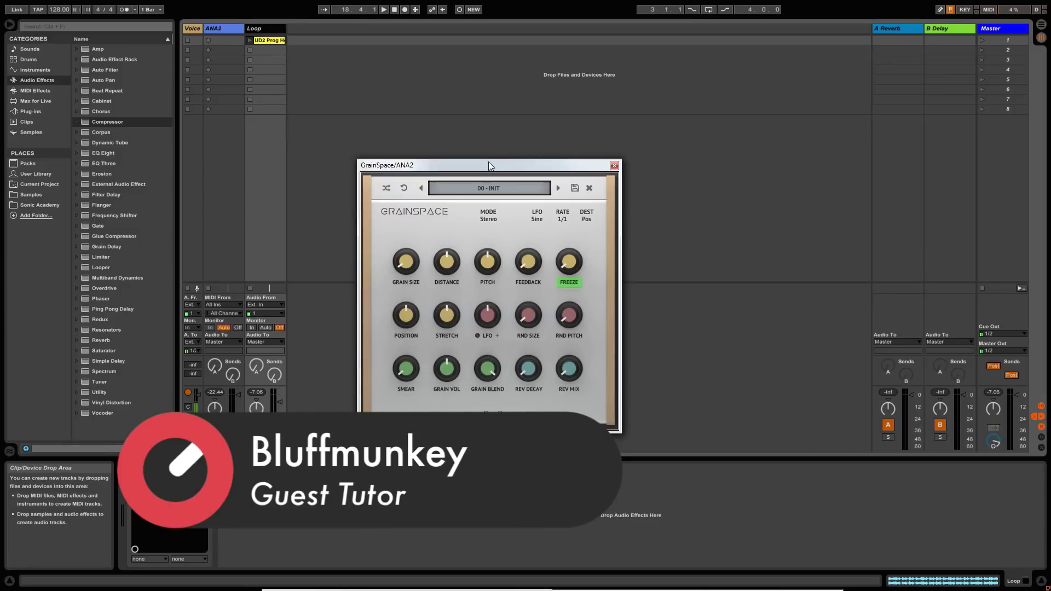
left_click_drag(492, 162, 485, 157)
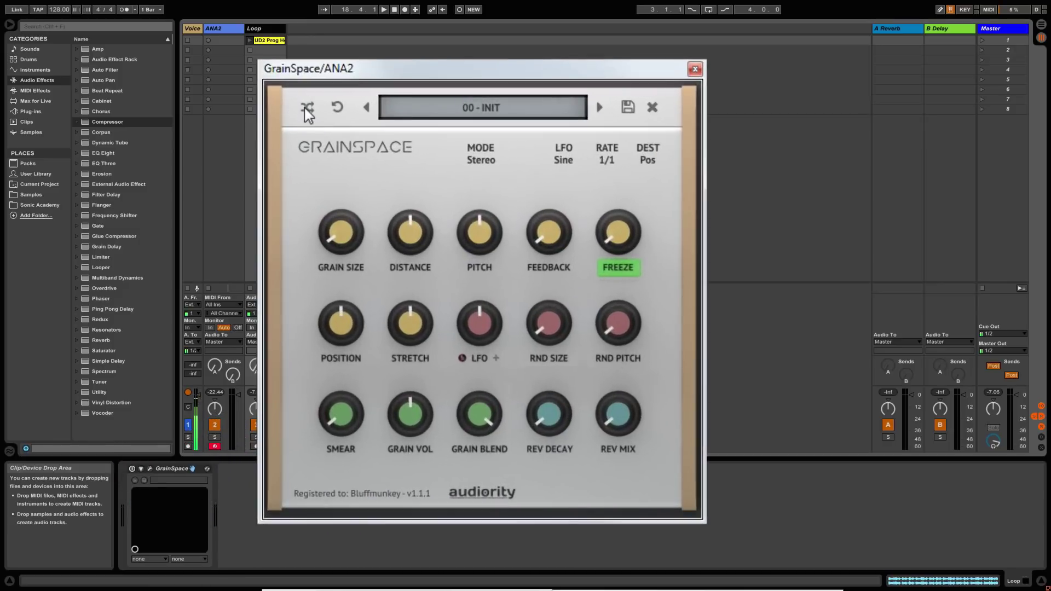
left_click(306, 108)
left_click(306, 108)
left_click(305, 108)
left_click(307, 108)
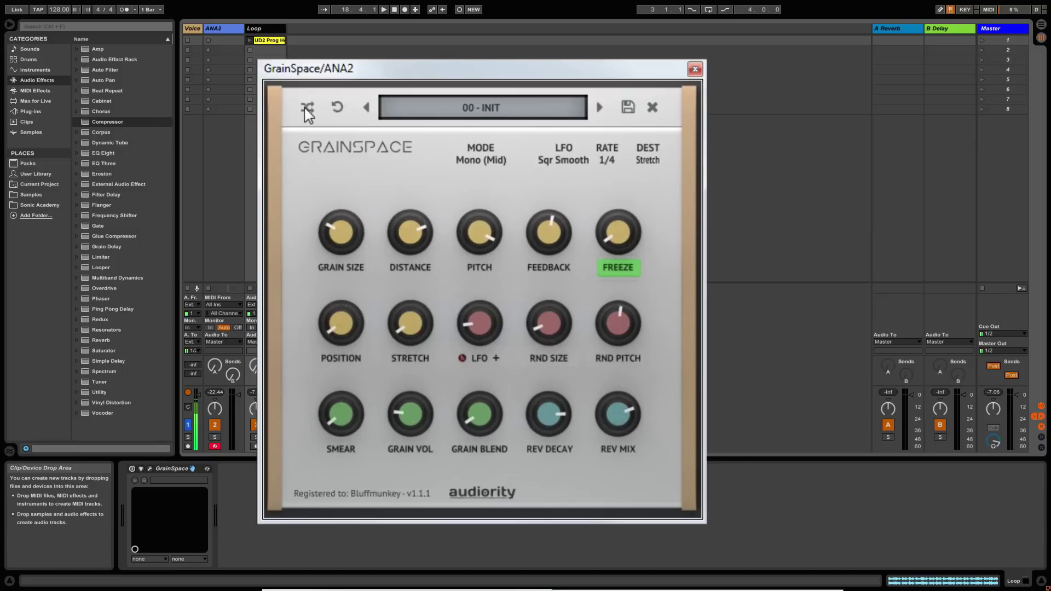
left_click(307, 108)
left_click(306, 108)
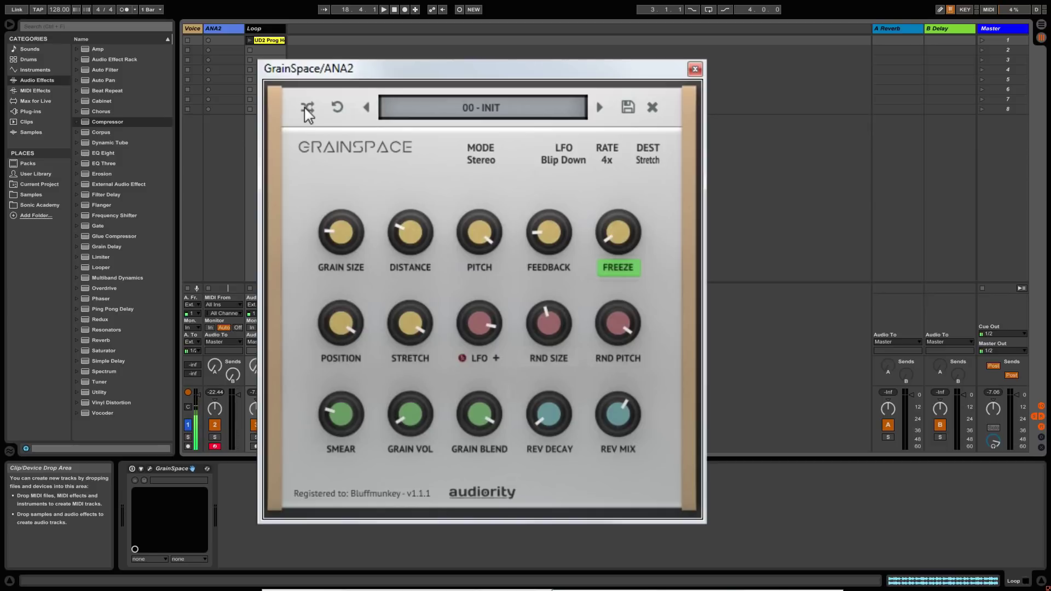
- Tweak the randomised patch by raising grain size, distance and feedback and lowering pitch
left_click_drag(340, 230, 345, 222)
left_click_drag(410, 230, 479, 262)
left_click_drag(407, 231, 411, 181)
left_click_drag(478, 232, 479, 257)
left_click_drag(551, 244, 551, 222)
mouse_move(487, 67)
left_mouse_down()
mouse_move(520, 73)
mouse_move(491, 79)
left_mouse_up()
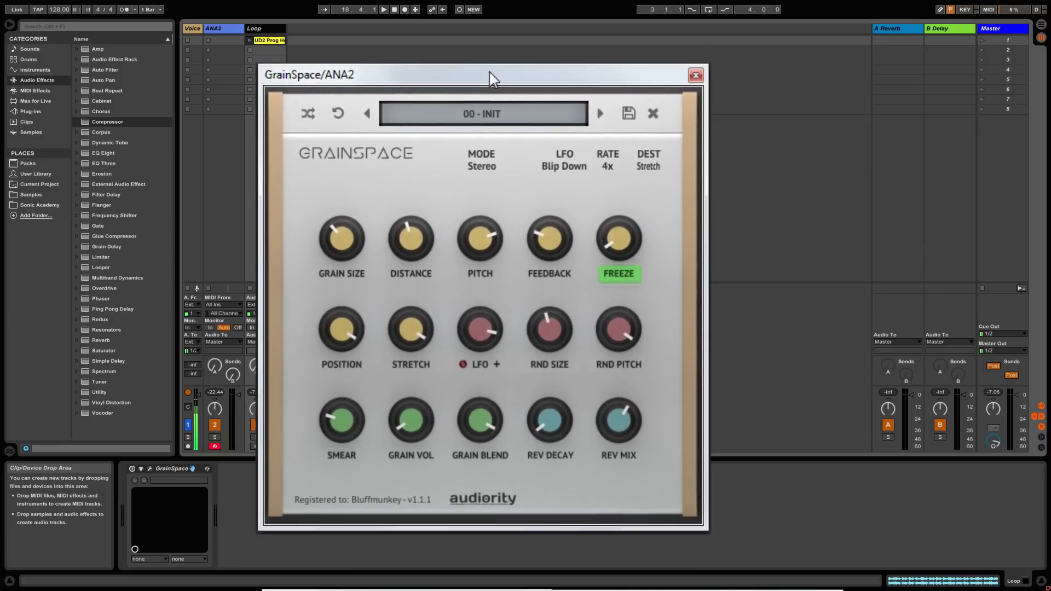
- Reset the randomised GrainSpace program to its last saved version and reposition the plugin window
left_click(338, 114)
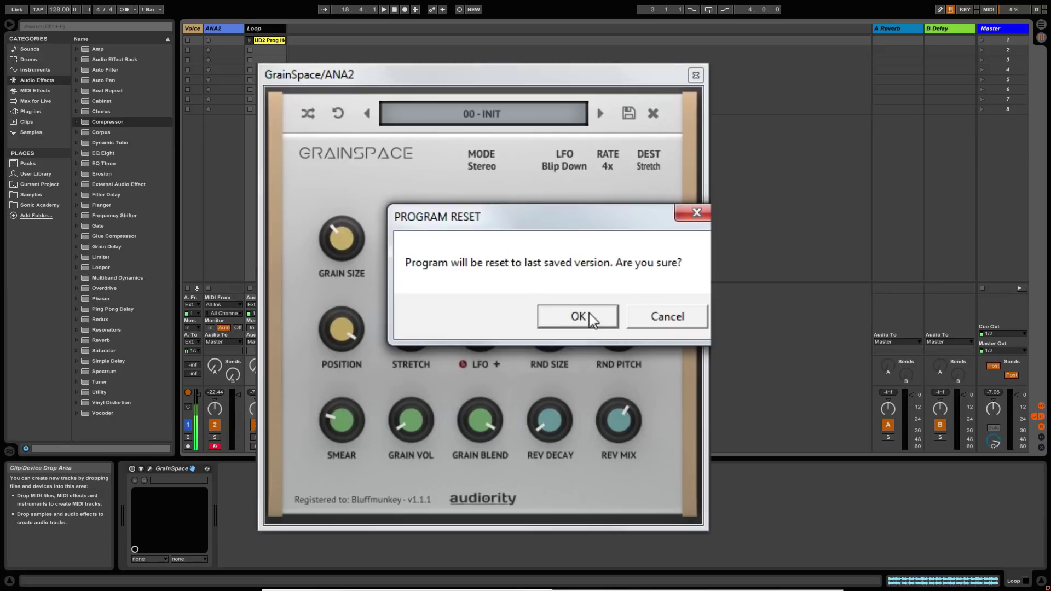
left_click_drag(550, 218, 519, 181)
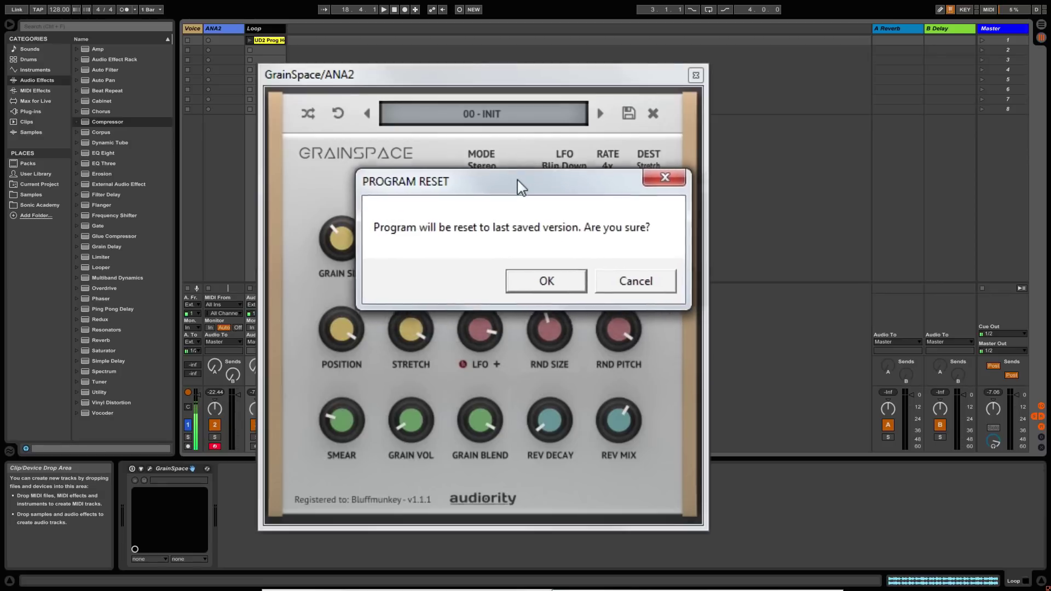
left_click(550, 280)
left_click_drag(493, 77, 469, 89)
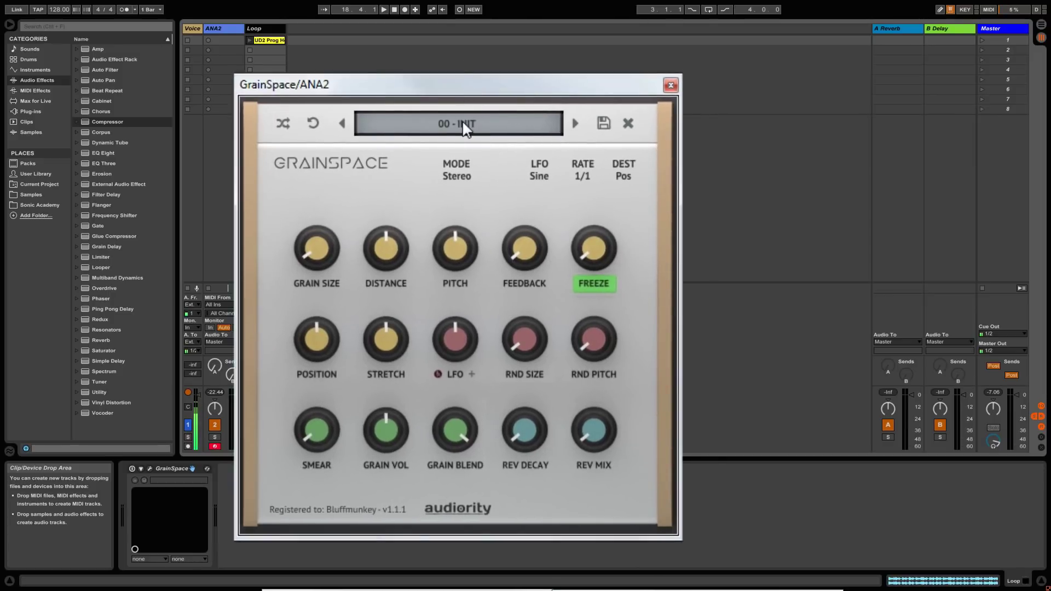
- Look through the factory and artist preset banks without loading a preset
left_click(462, 120)
mouse_move(465, 143)
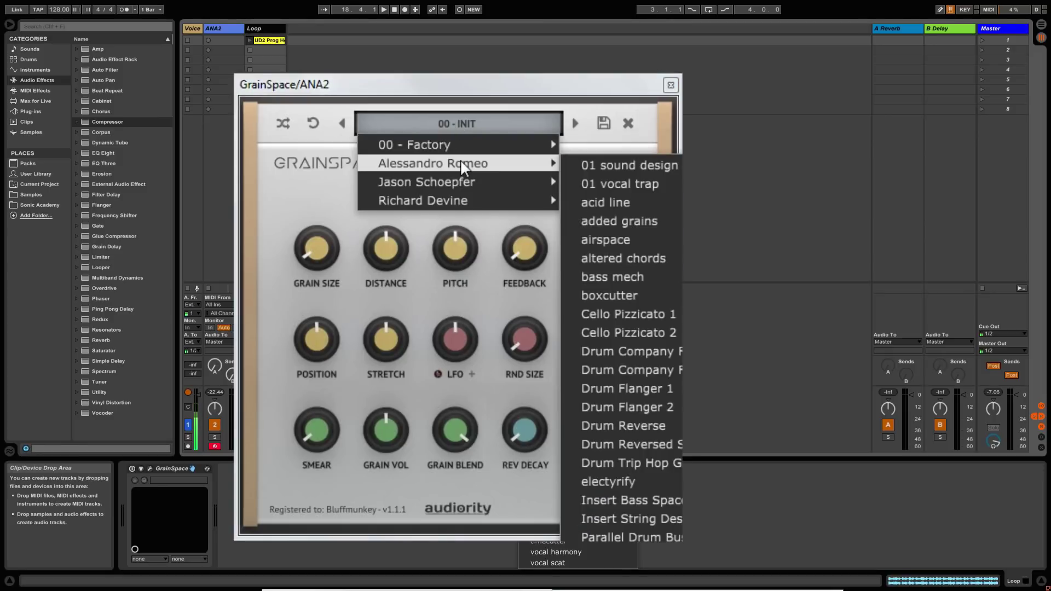
mouse_move(465, 181)
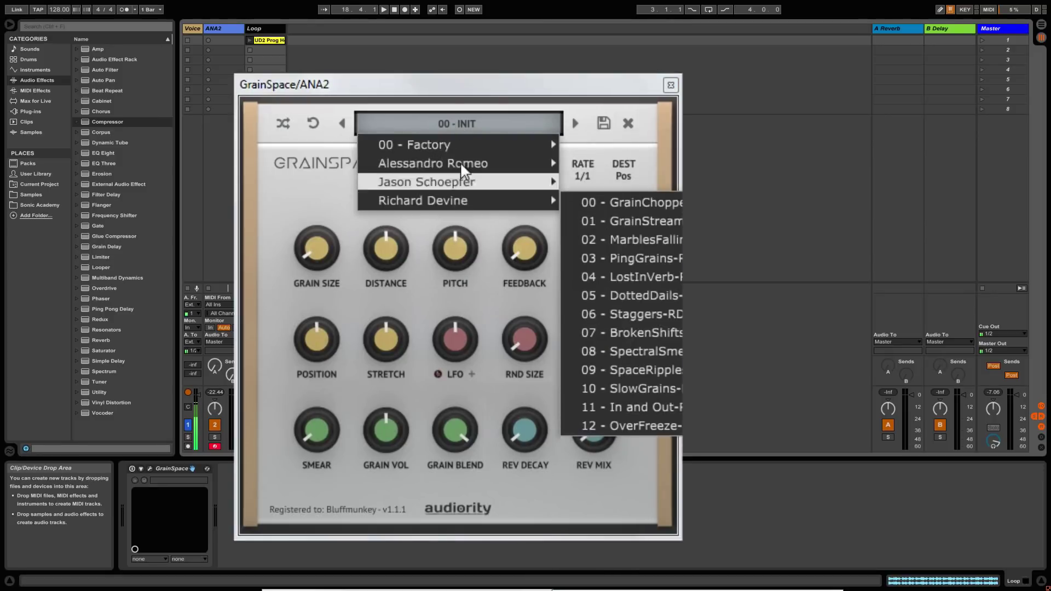
left_click(459, 86)
- Step forward through the presets to Chorused Shimmer, and step back to 00 - INIT
left_click(575, 123)
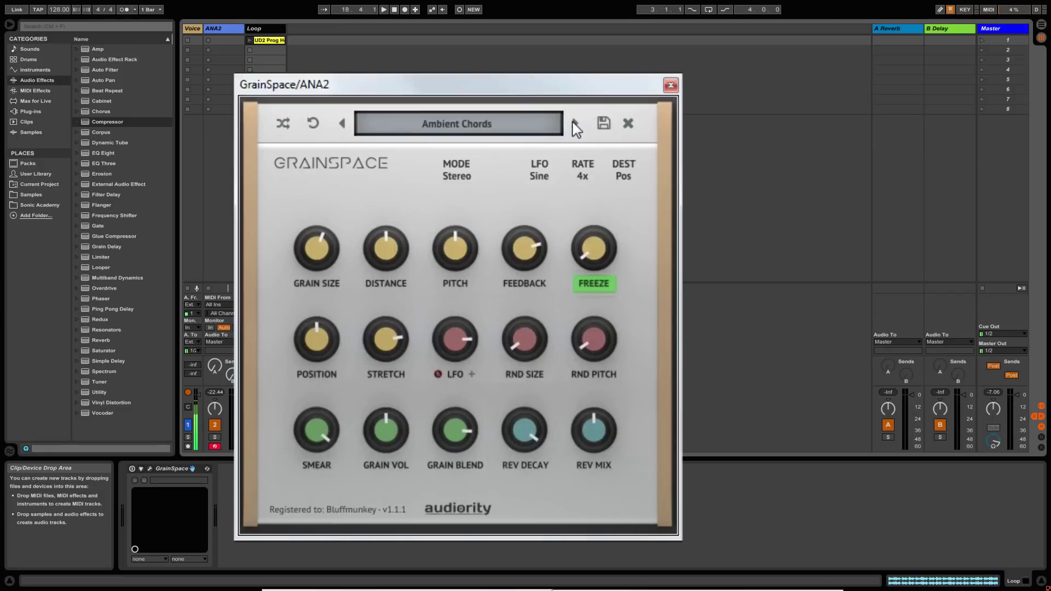
left_click(575, 124)
left_click(575, 124)
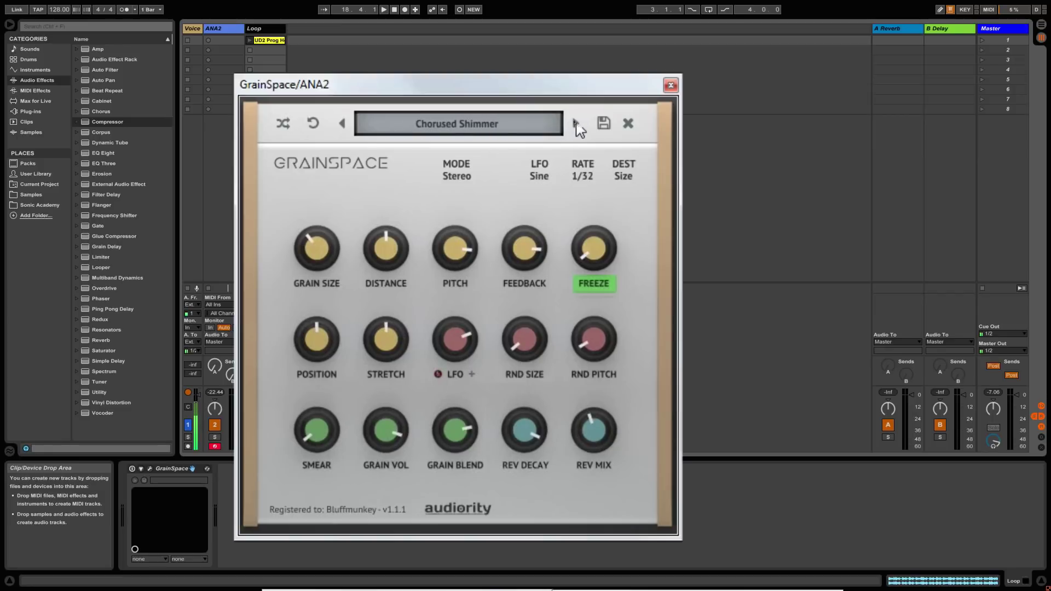
left_click(341, 125)
left_click(342, 125)
left_click(342, 125)
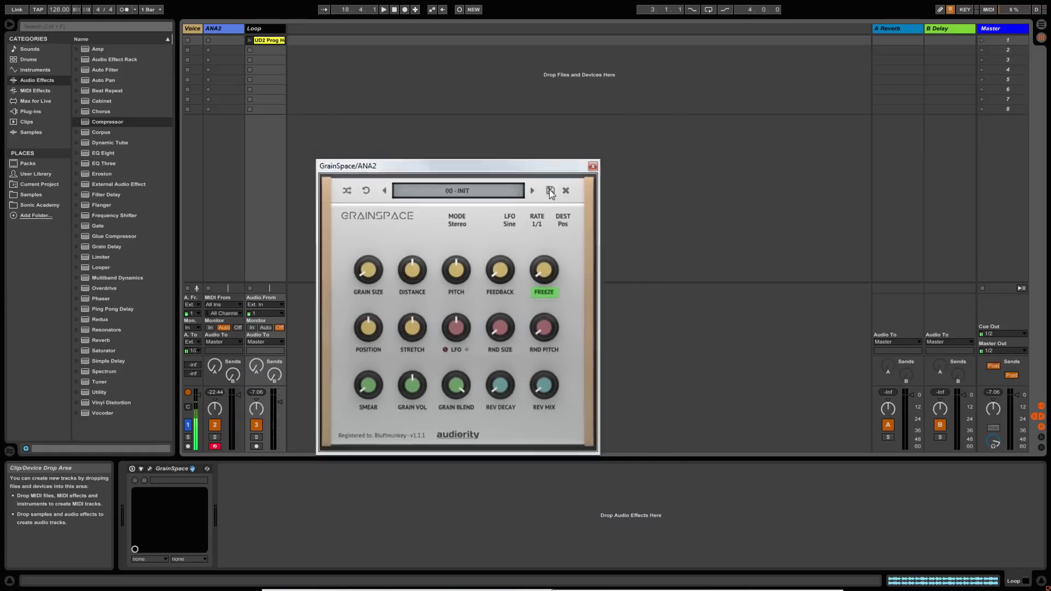
- View the preset saving dialog and the deletion prompt for 00 - INIT, cancelling both
left_click(544, 200)
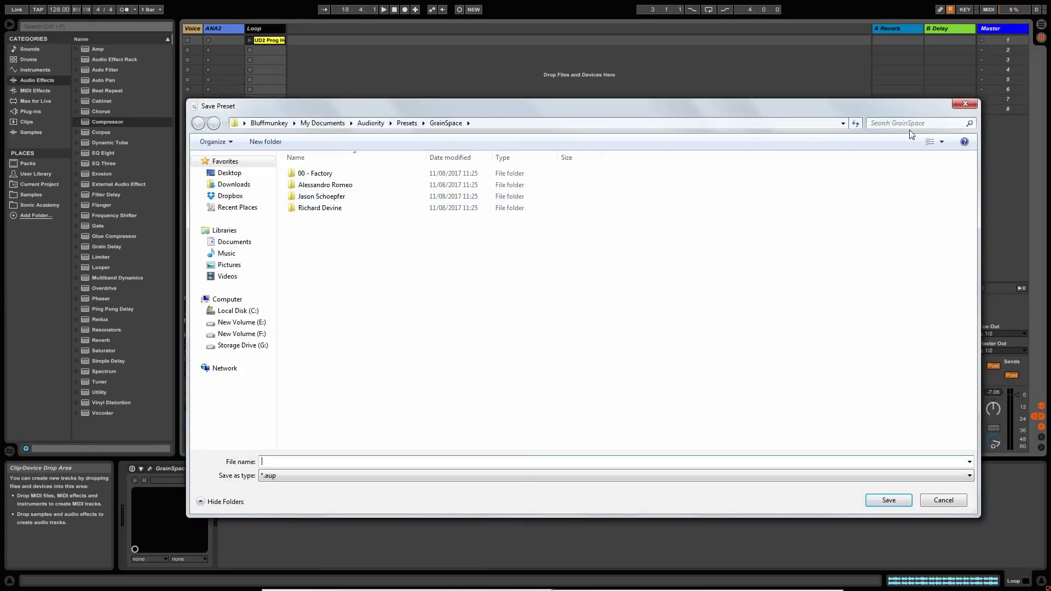
left_click(966, 103)
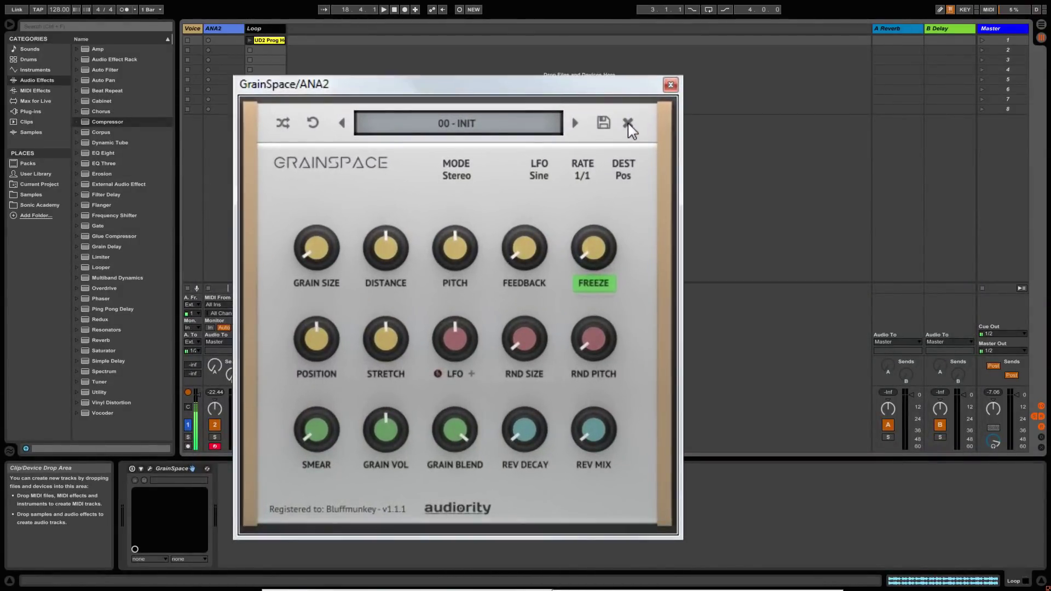
left_click(629, 125)
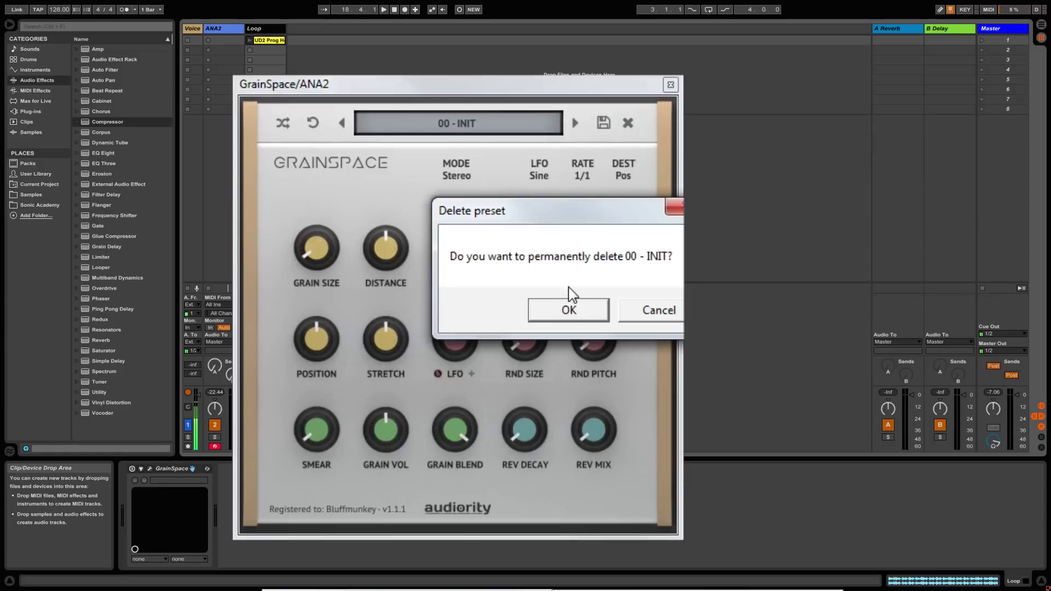
left_click(646, 308)
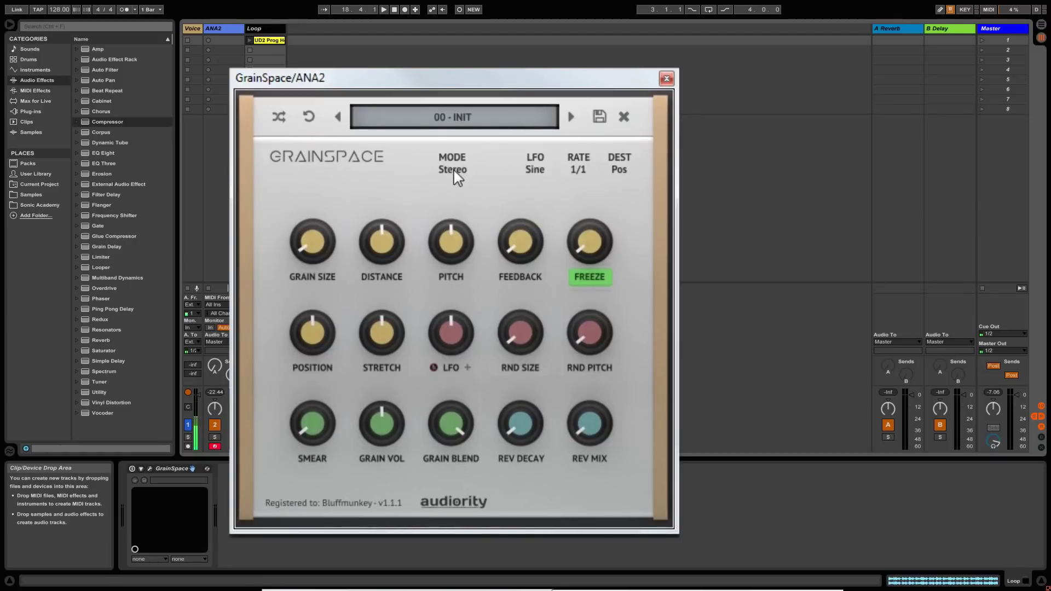
- Examine the available Mode, LFO shape, Rate and Destination options without changing any of them
left_click(454, 169)
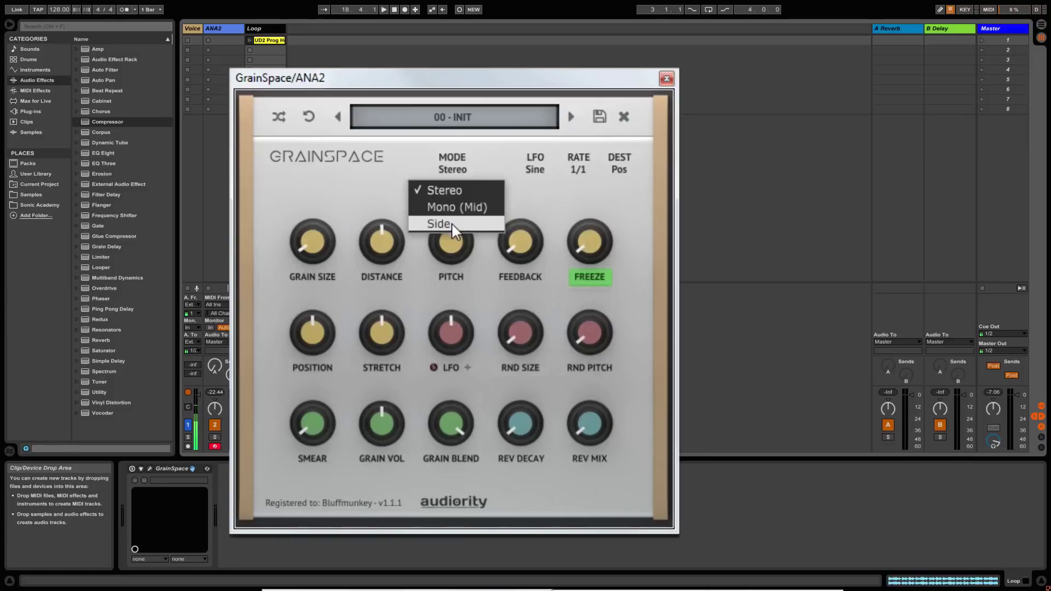
left_click(484, 84)
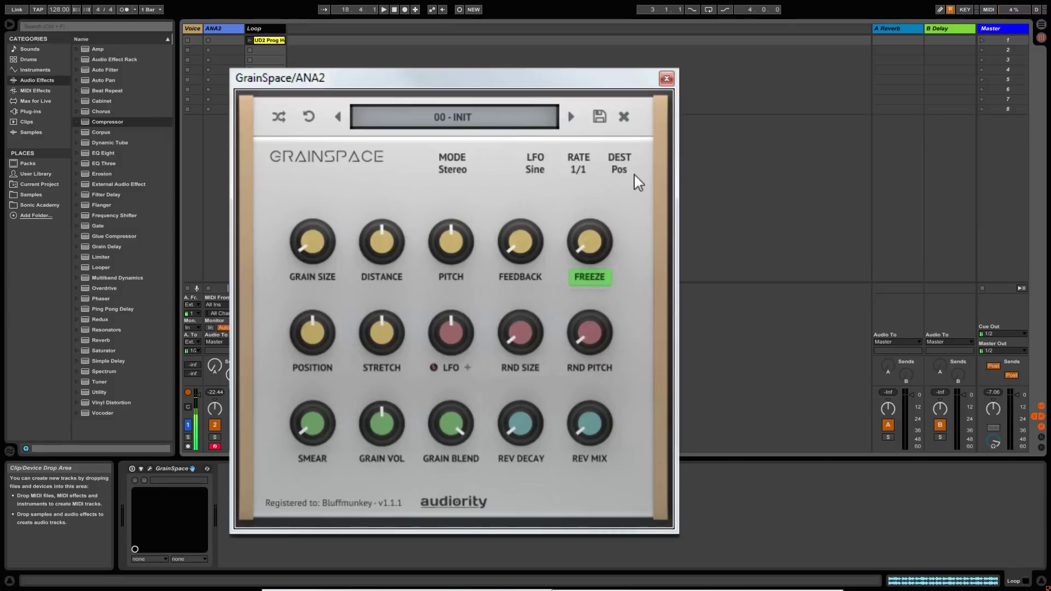
left_click(534, 170)
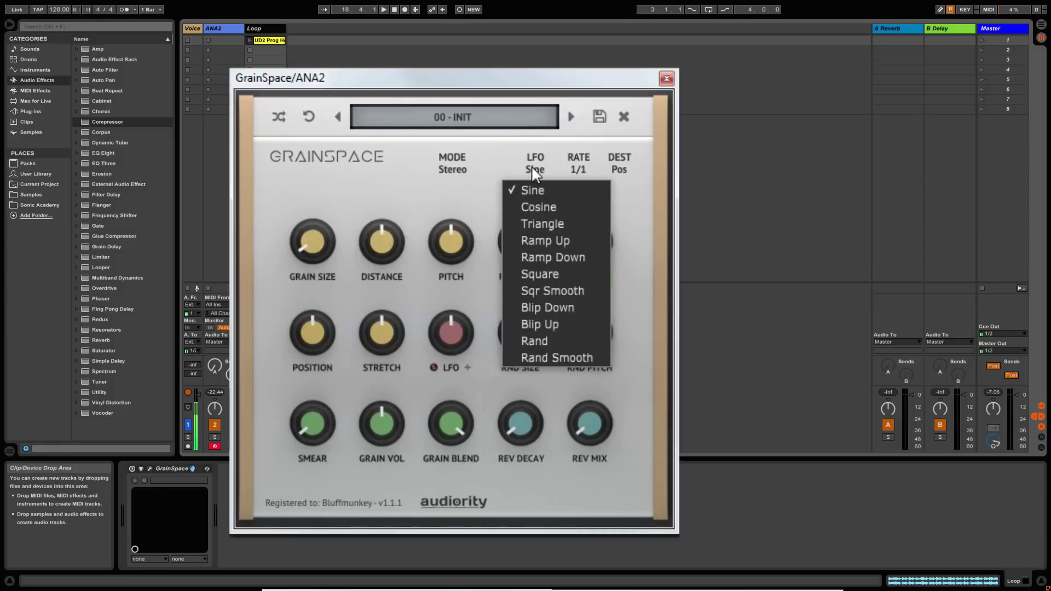
left_click(578, 171)
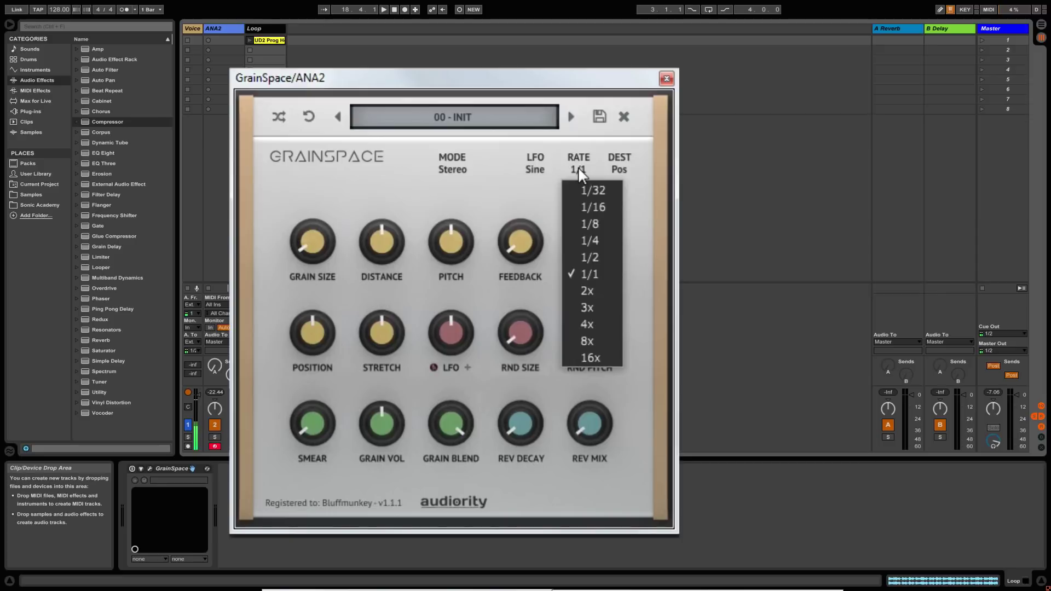
left_click(621, 169)
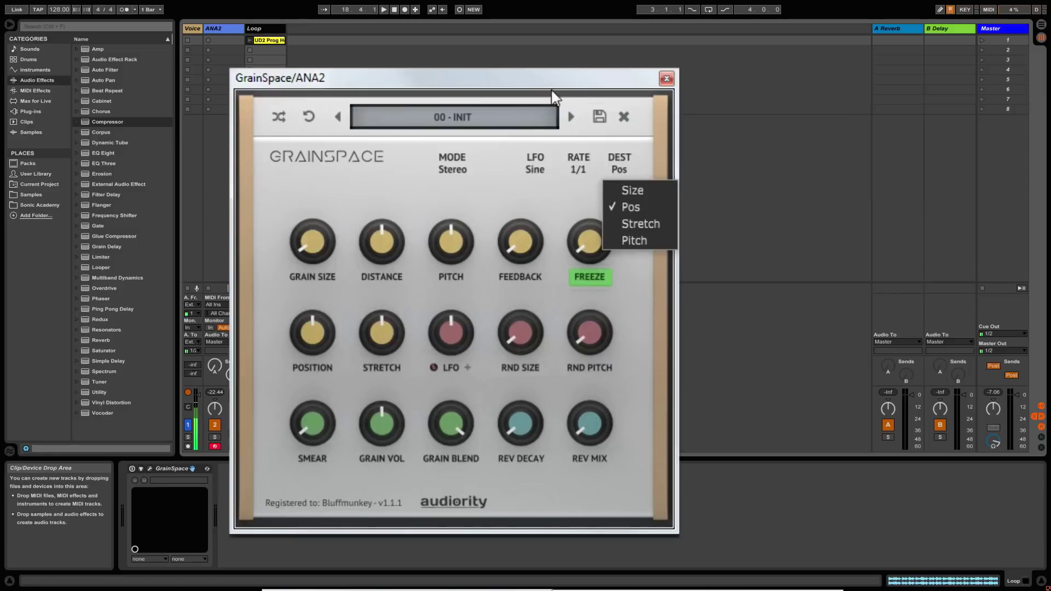
left_click_drag(552, 88, 555, 78)
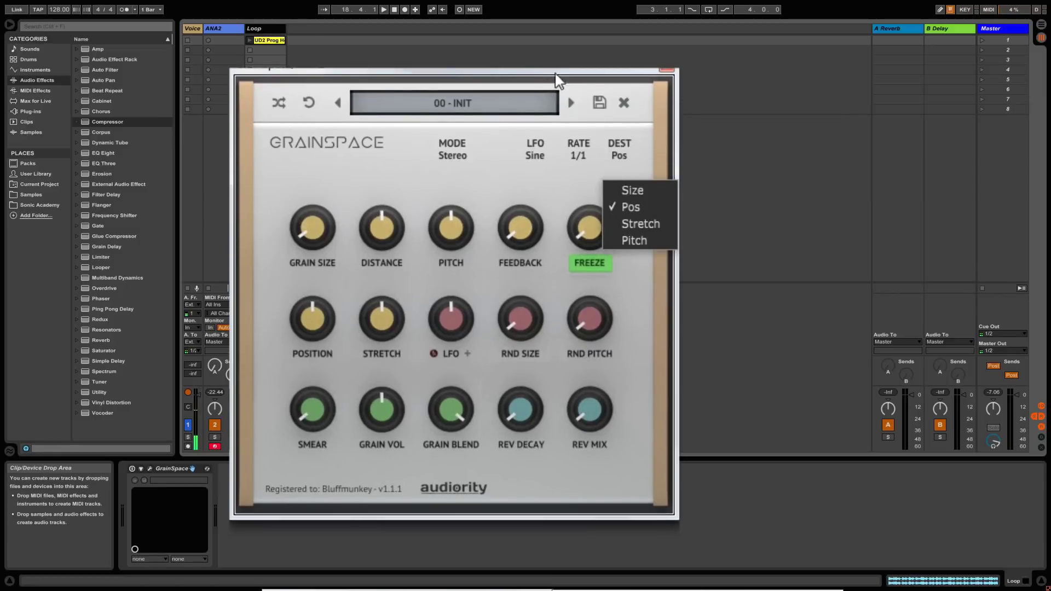
left_click(627, 132)
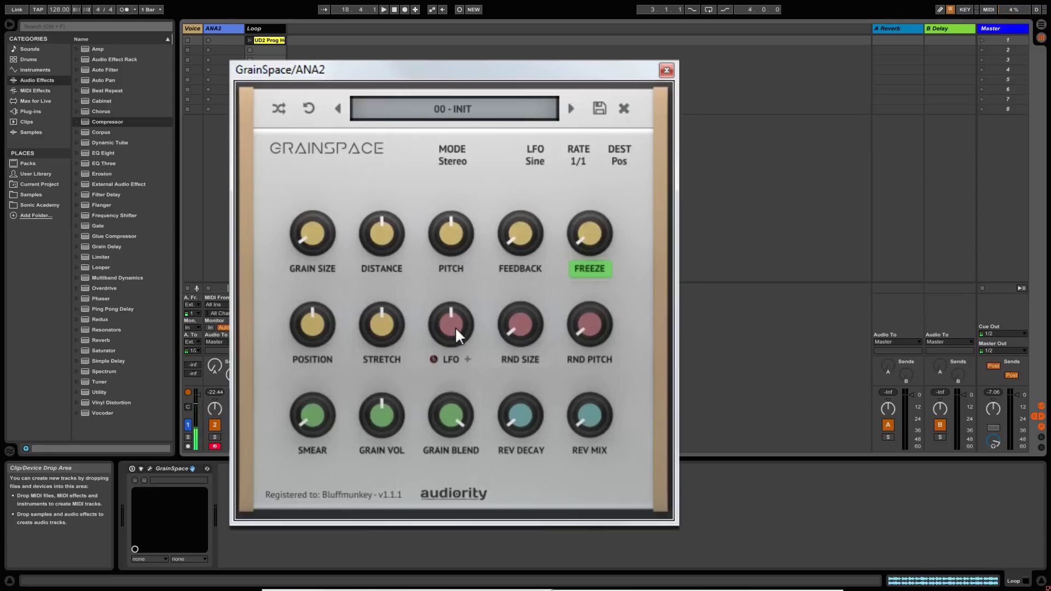
- Try out the LFO amount, random size and random pitch knobs, leaving them at their starting settings
mouse_move(455, 327)
left_mouse_down()
mouse_move(461, 297)
mouse_move(454, 350)
mouse_move(463, 296)
mouse_move(457, 325)
left_mouse_up()
mouse_move(521, 327)
left_mouse_down()
mouse_move(518, 278)
mouse_move(523, 337)
left_mouse_up()
left_click_drag(596, 335, 580, 353)
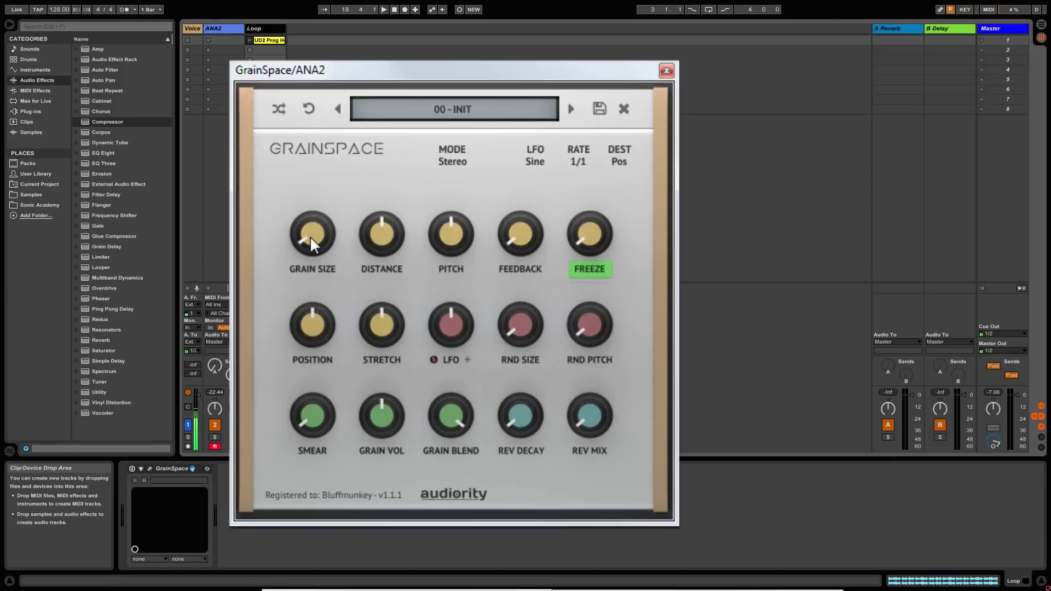
- Try out the grain size knob down to 16 ms and the distance knob, leaving both at their starting settings
left_click_drag(310, 235, 314, 276)
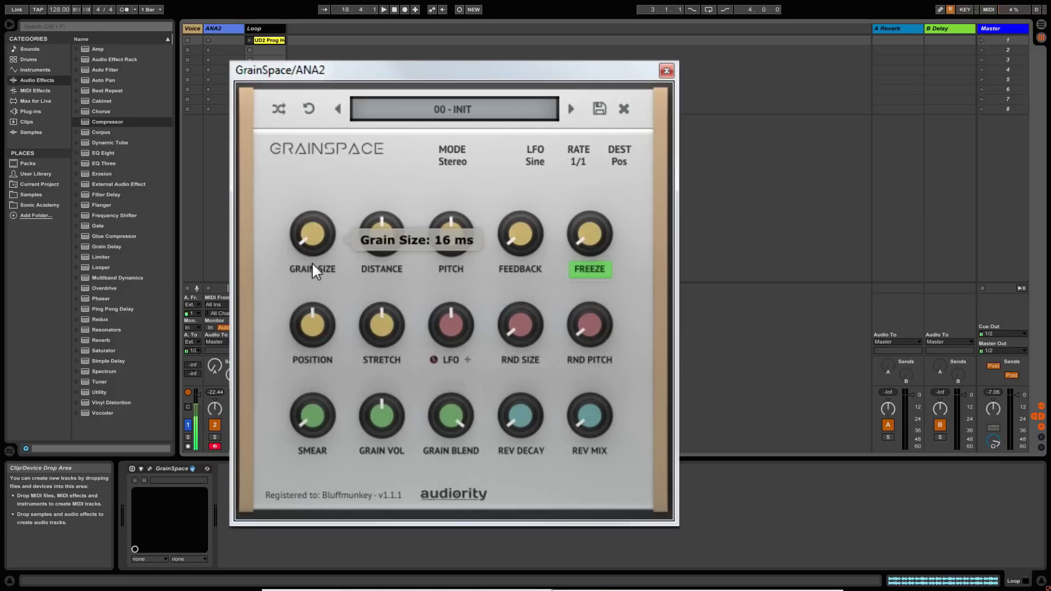
left_click_drag(311, 235, 308, 305)
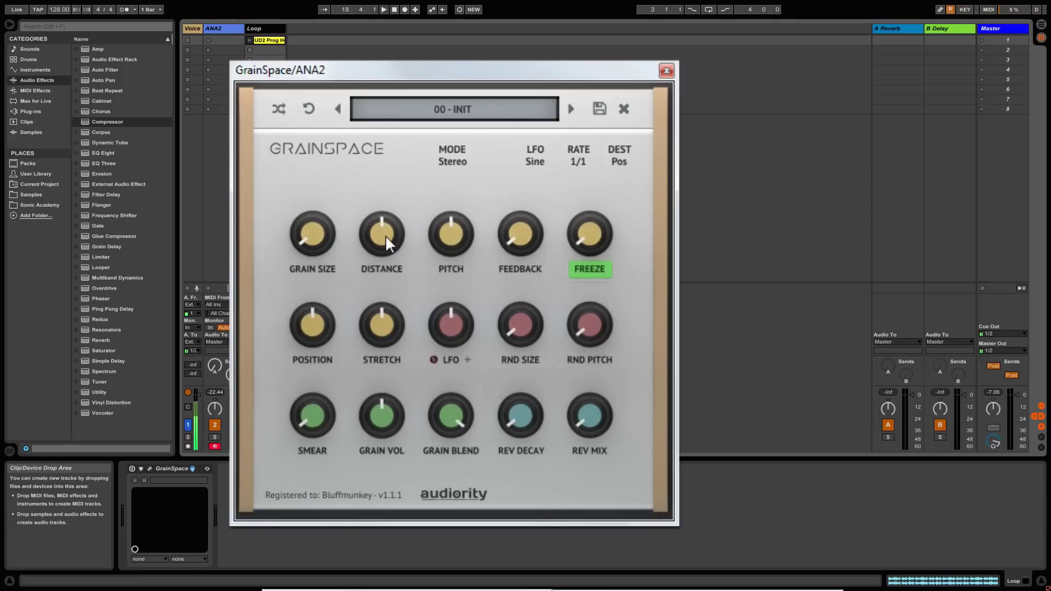
left_click_drag(385, 234, 374, 306)
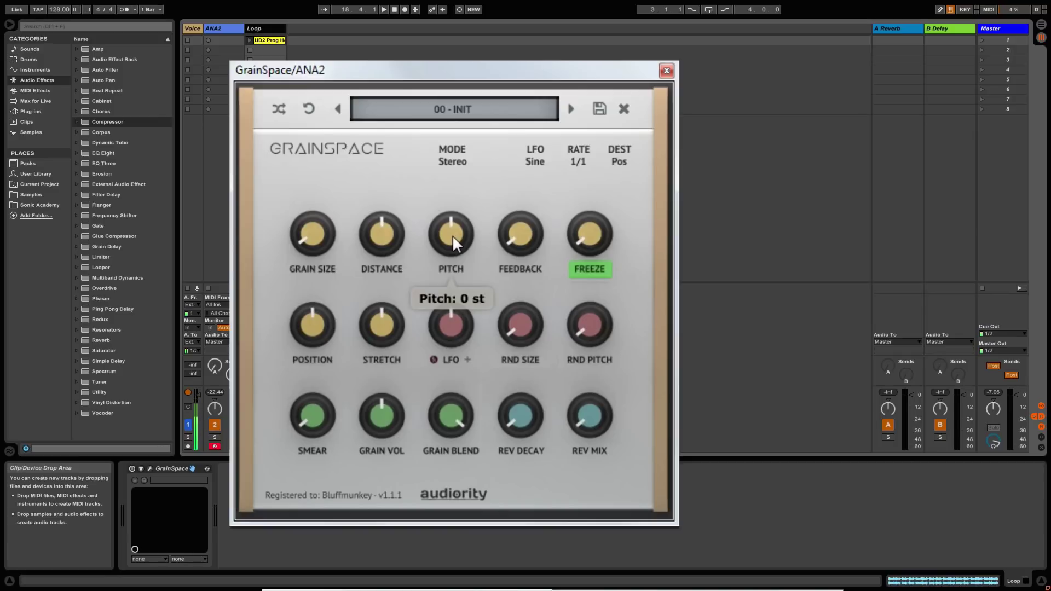
- Try out pitch shifts such as 7 st on the grains, and return the pitch to 0 st
mouse_move(453, 235)
left_mouse_down()
mouse_move(462, 136)
mouse_move(458, 344)
mouse_move(449, 125)
mouse_move(463, 355)
mouse_move(456, 130)
mouse_move(456, 243)
mouse_move(454, 232)
left_mouse_up()
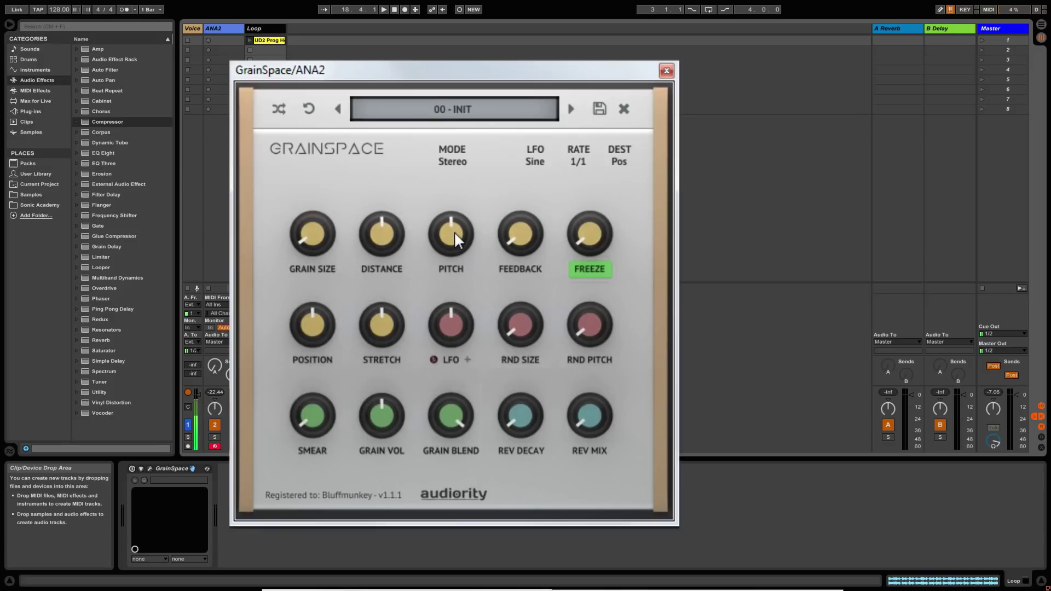
double_click(454, 232)
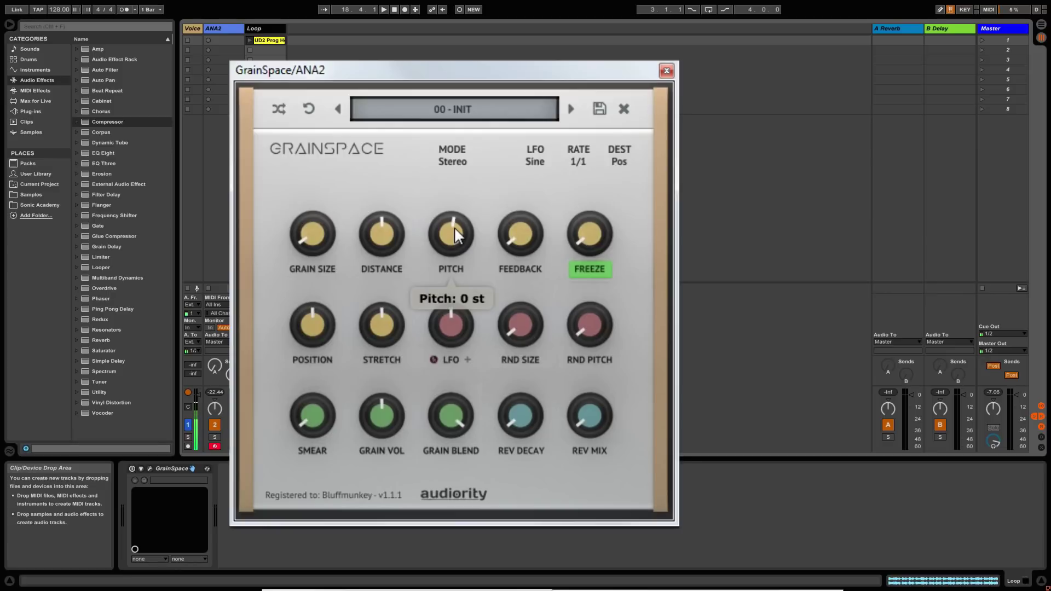
scroll(454, 229, "up", 2)
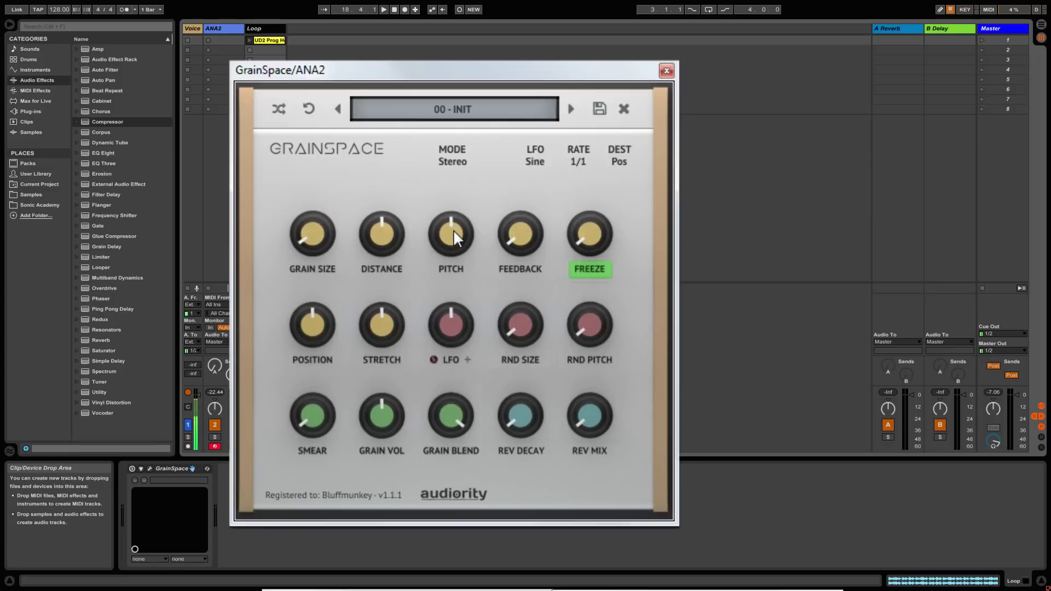
left_click_drag(454, 229, 452, 192)
double_click(459, 224)
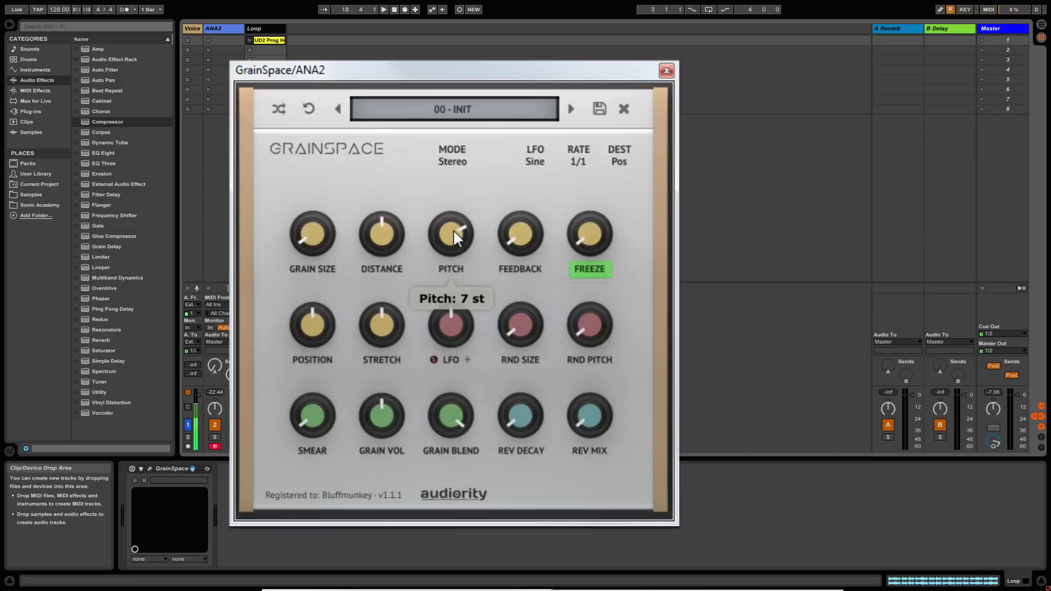
scroll(454, 229, "up", 3)
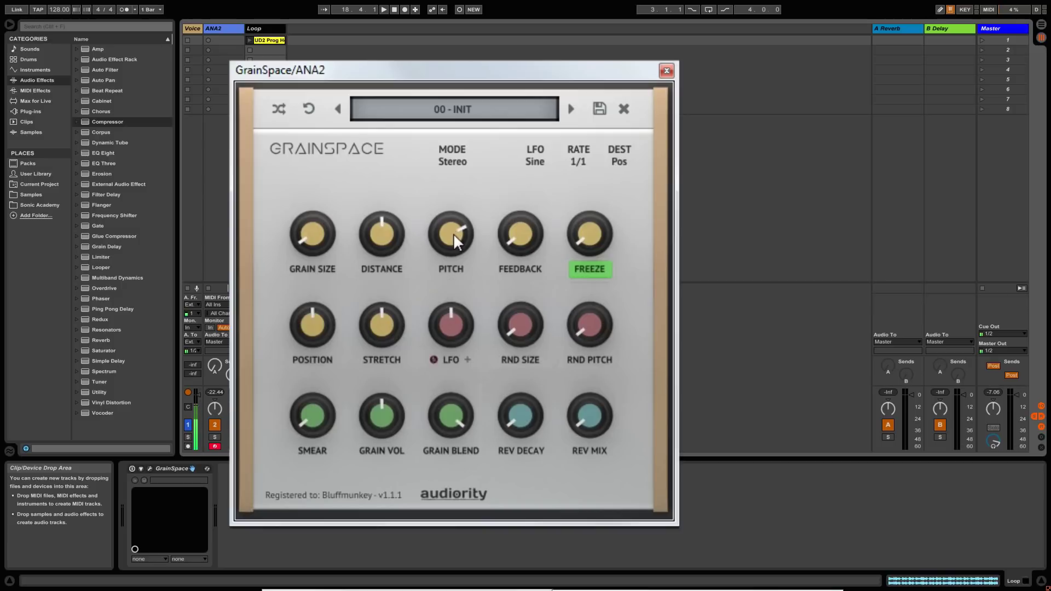
scroll(454, 222, "up", 2)
mouse_move(455, 221)
left_mouse_down()
mouse_move(443, 257)
mouse_move(448, 234)
left_mouse_up()
- Raise the grain feedback from its minimum to slightly past the middle of its range
left_click(521, 237)
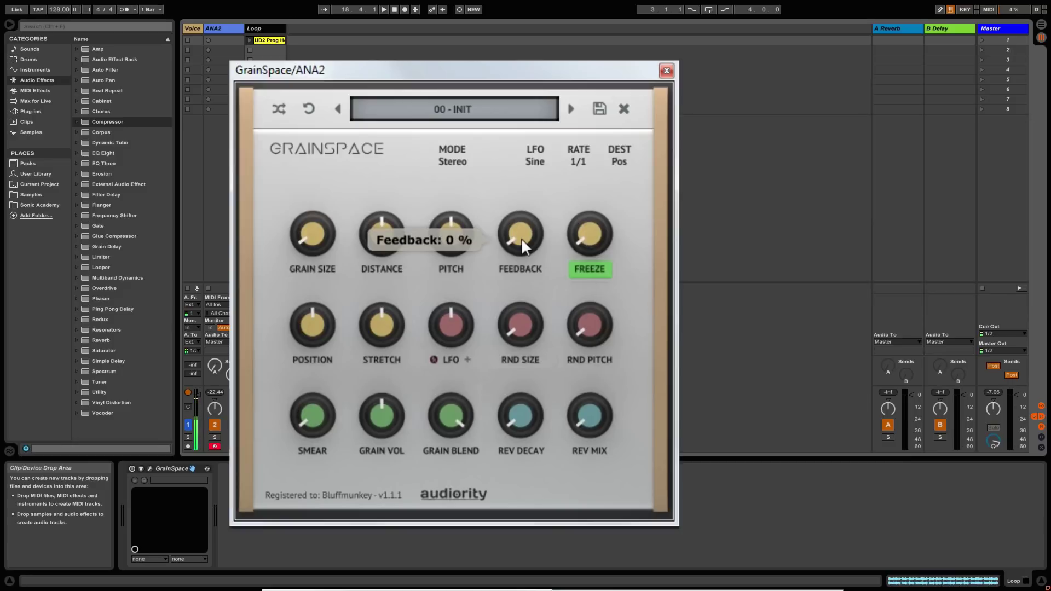
left_click_drag(522, 238, 509, 122)
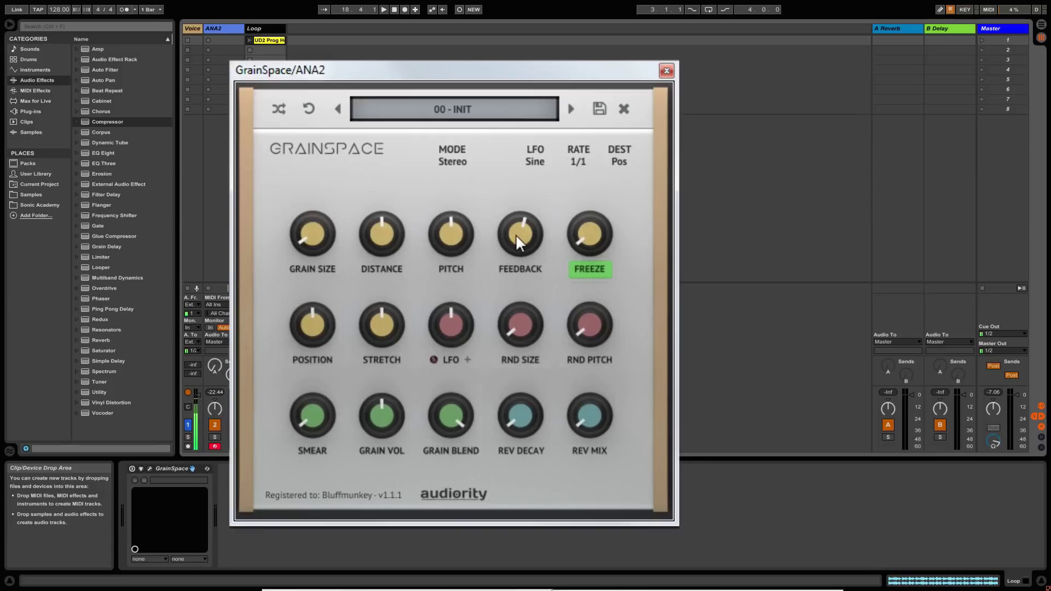
- Try out higher grain feedback amounts, and reset the feedback to its minimum
left_click_drag(518, 235, 525, 209)
left_click_drag(524, 238, 520, 211)
double_click(520, 235)
- Try out the freeze knob above its minimum, and return it to Off
mouse_move(590, 233)
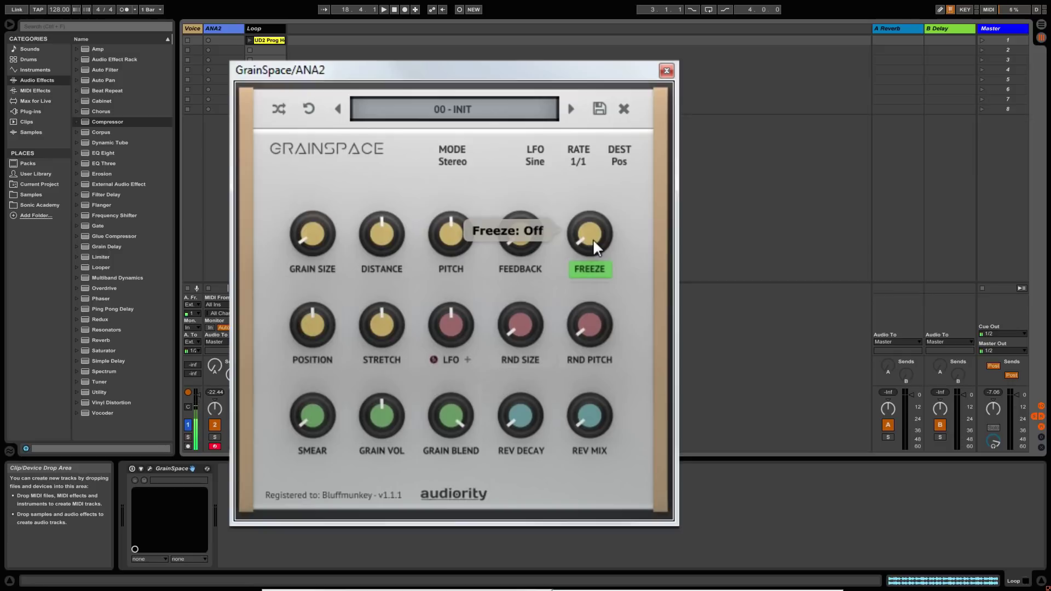
left_click_drag(593, 239, 584, 208)
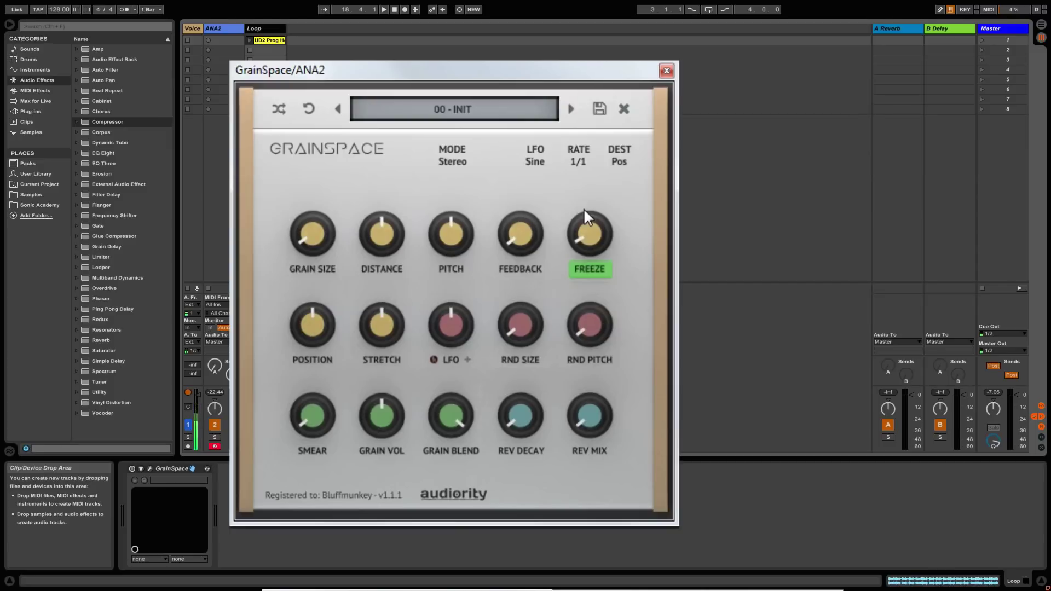
left_click_drag(593, 226, 593, 288)
left_click_drag(593, 236, 586, 296)
- Try out the grain position down to about -45 %, and reset it to its centre setting
mouse_move(314, 321)
left_mouse_down()
mouse_move(314, 337)
mouse_move(320, 298)
mouse_move(323, 360)
mouse_move(320, 287)
mouse_move(310, 368)
mouse_move(318, 319)
left_mouse_up()
left_click_drag(320, 324, 324, 379)
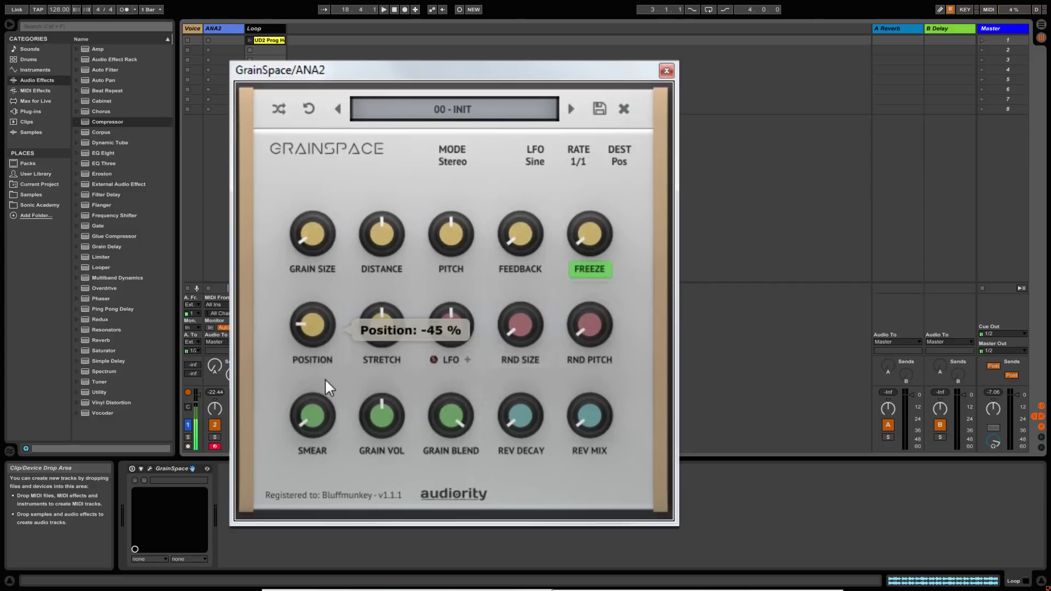
double_click(317, 320)
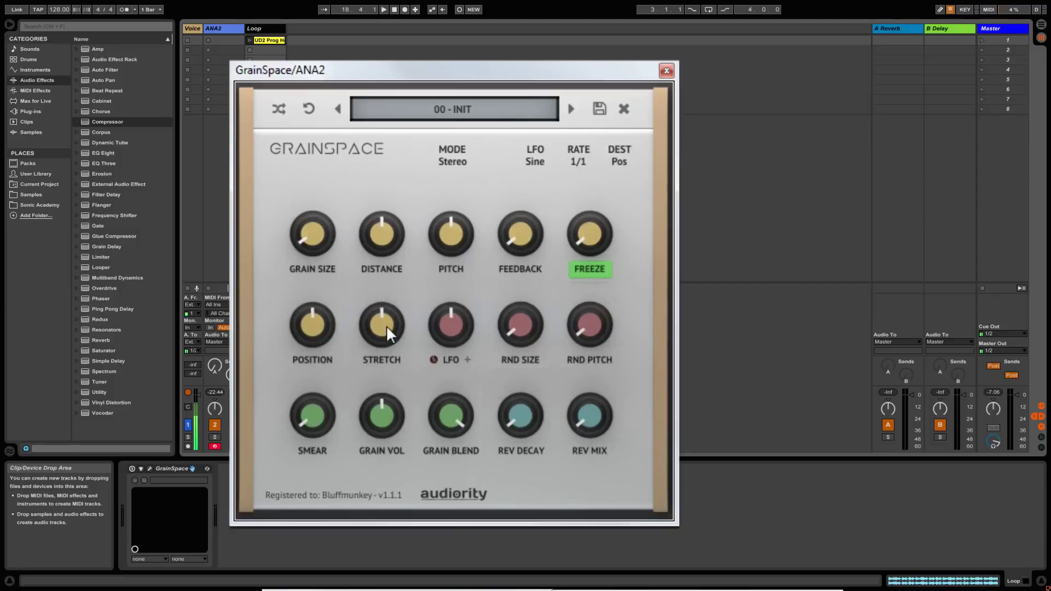
- Try out lower grain stretch settings, and reset the stretch to its centre setting
mouse_move(386, 325)
left_mouse_down()
mouse_move(383, 307)
mouse_move(382, 383)
mouse_move(387, 334)
left_mouse_up()
left_click_drag(384, 321, 373, 365)
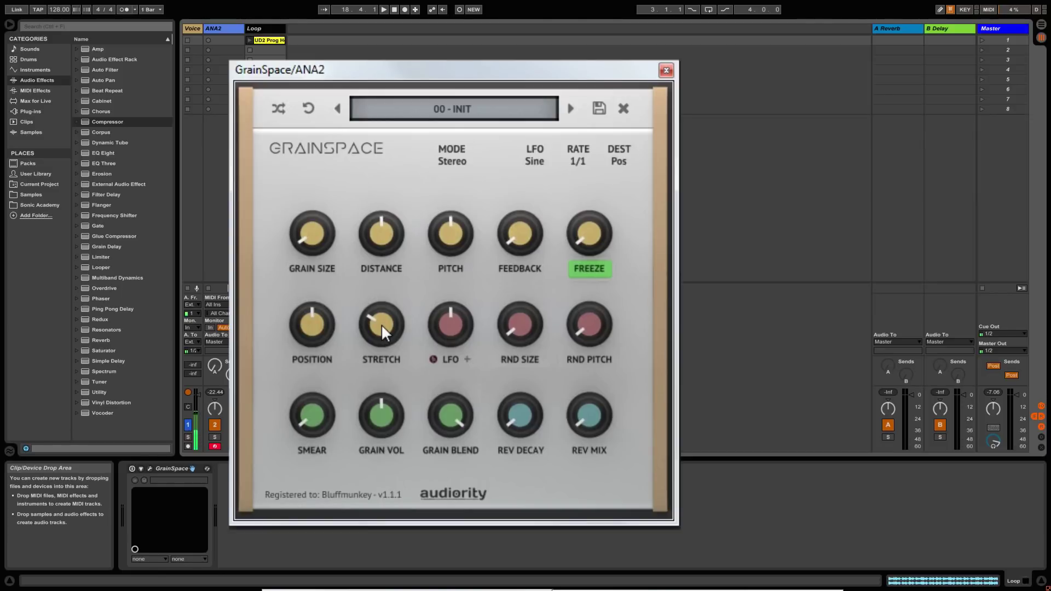
mouse_move(382, 324)
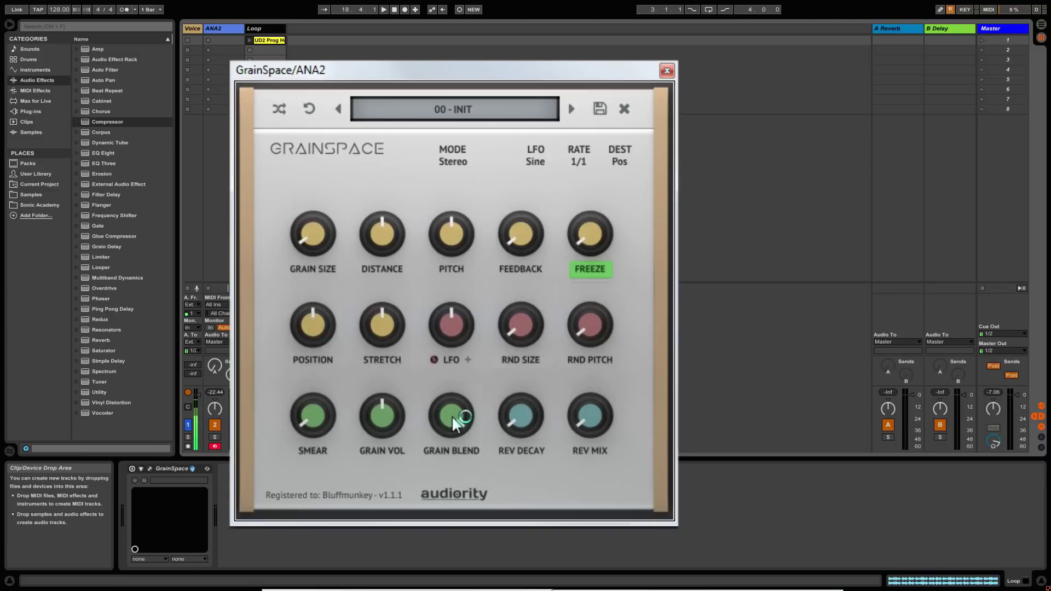
- Lower the grain blend from its maximum to roughly four fifths of its range
left_click_drag(451, 415, 454, 392)
left_click_drag(453, 413, 423, 479)
- Raise the reverb decay to about two thirds of its range and the reverb mix to slightly past the middle
left_click_drag(521, 423, 524, 280)
left_click_drag(590, 409, 556, 359)
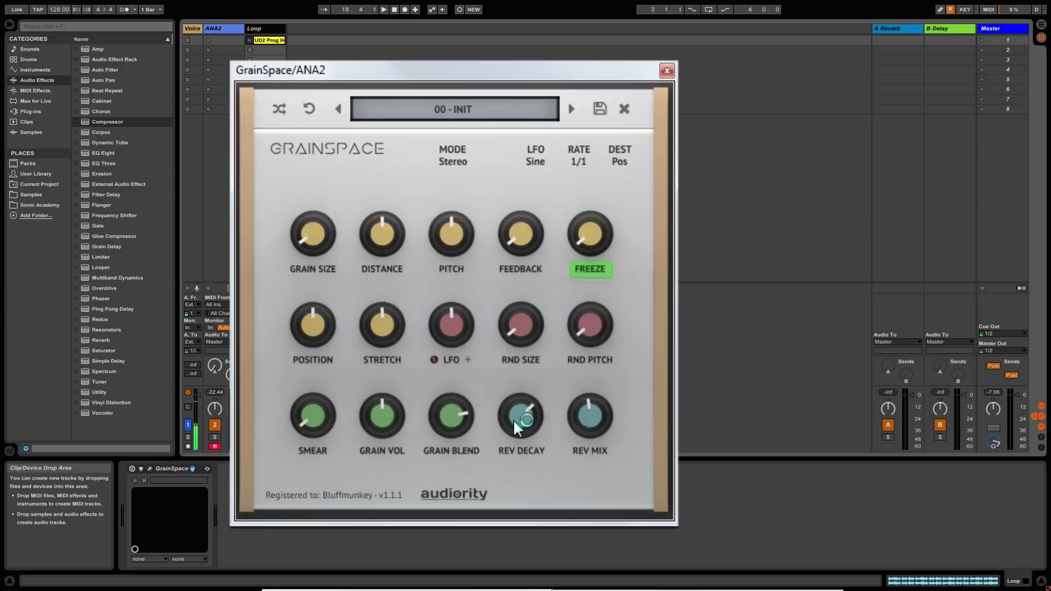
mouse_move(521, 418)
left_mouse_down()
mouse_move(527, 373)
mouse_move(509, 466)
mouse_move(516, 386)
mouse_move(518, 421)
left_mouse_up()
left_click_drag(581, 415, 588, 378)
mouse_move(593, 409)
left_click_drag(593, 409, 590, 434)
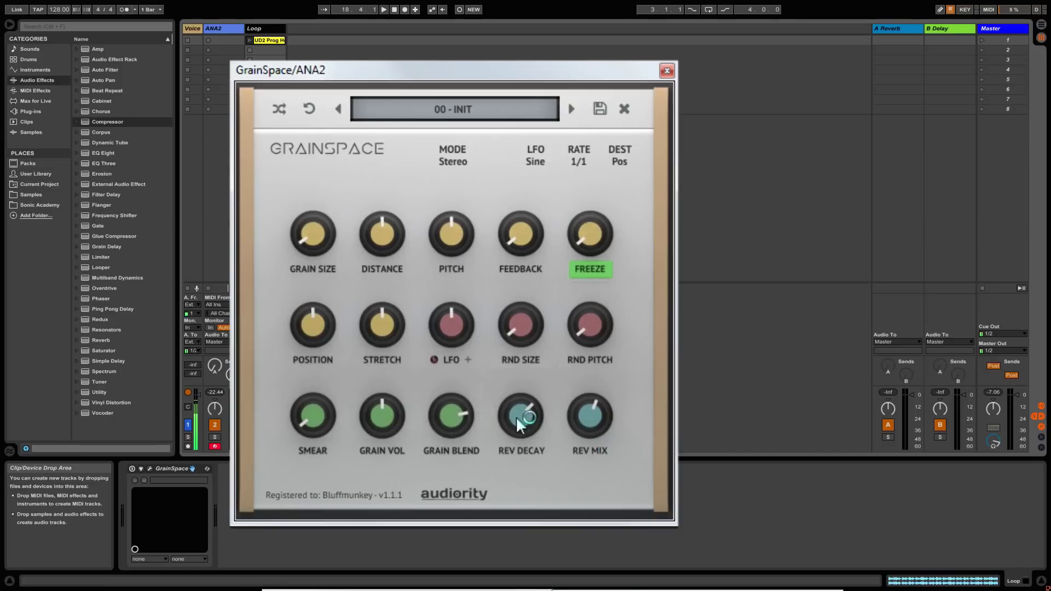